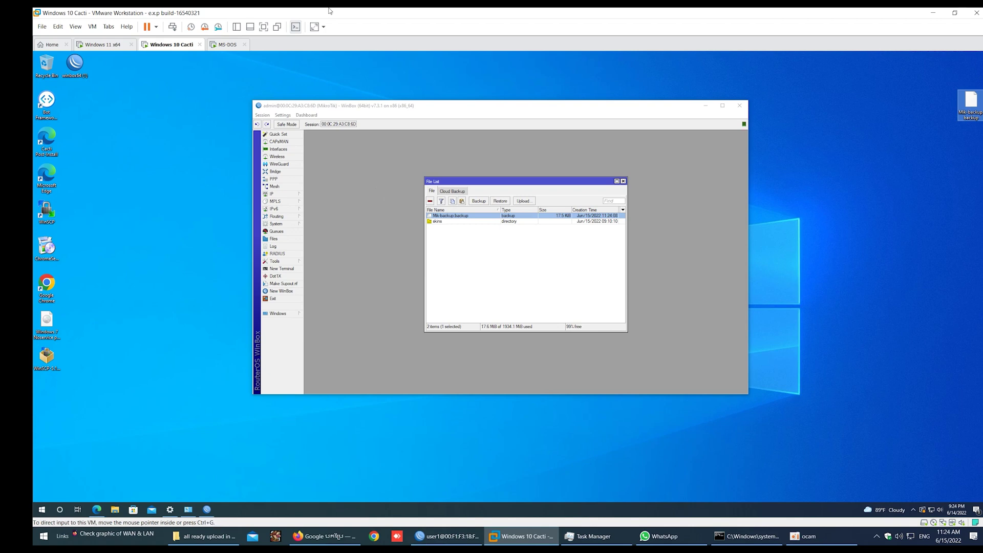
Step: Arrange the session and widened File List windows showing the backup, and move the desktop backup icon inward
drag(481, 182, 371, 170)
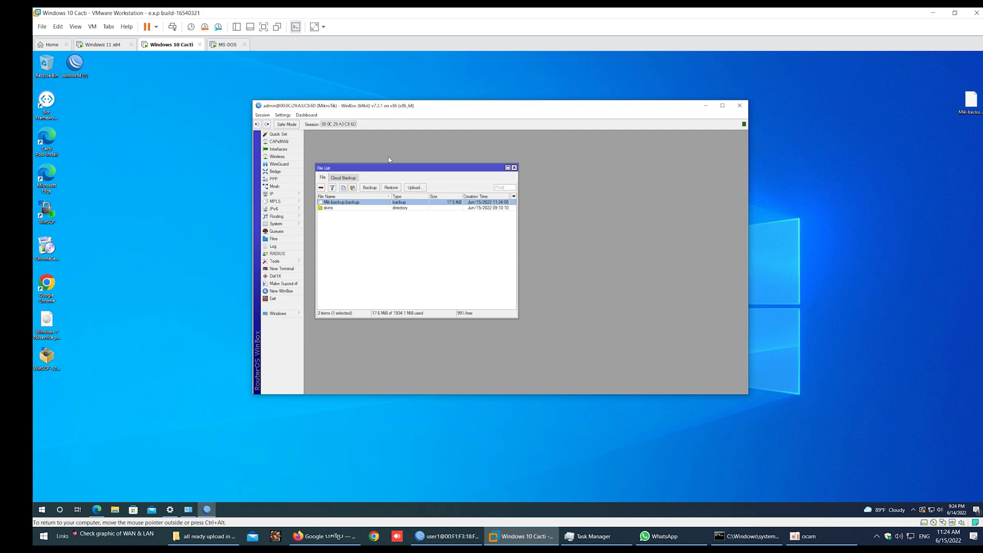
drag(420, 106, 349, 99)
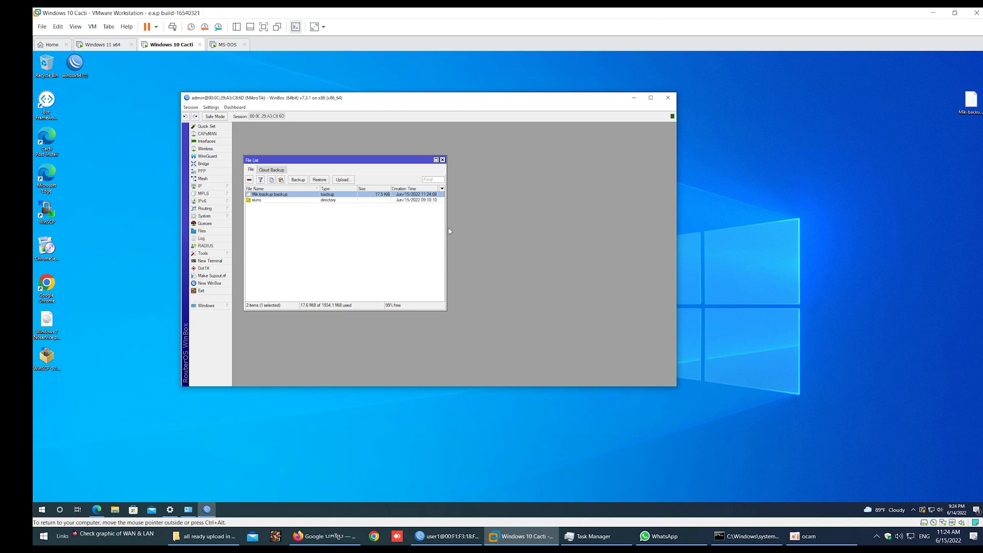
drag(446, 228, 650, 229)
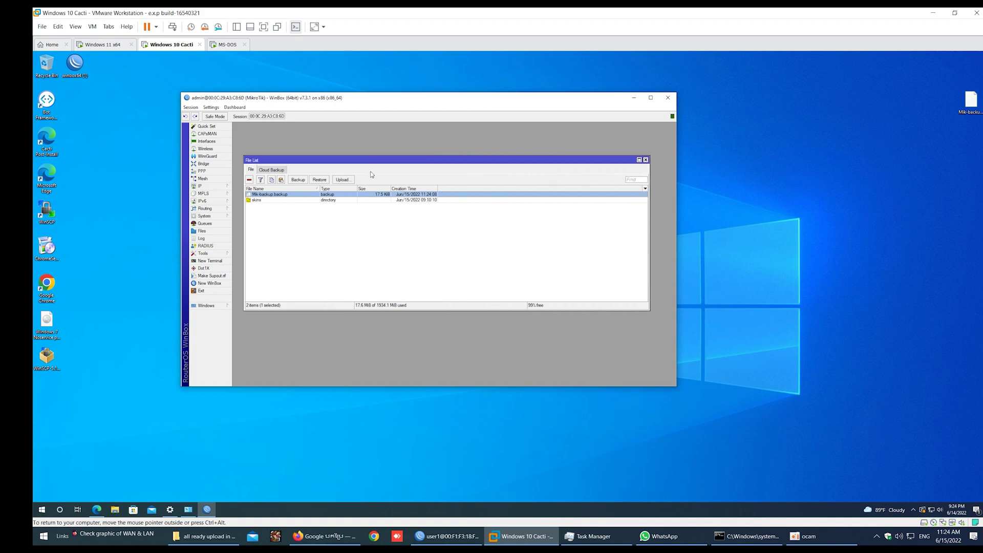
drag(969, 100, 831, 99)
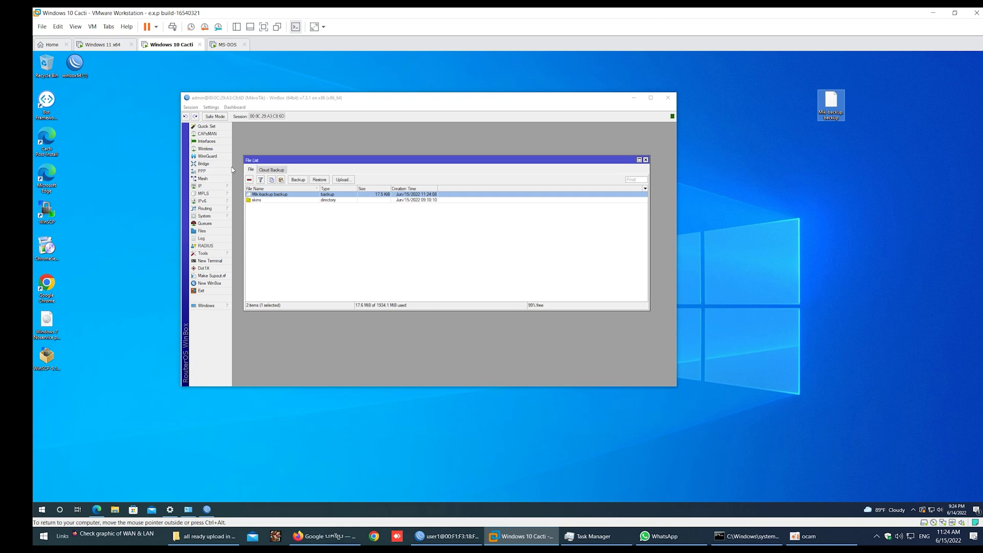
click(208, 185)
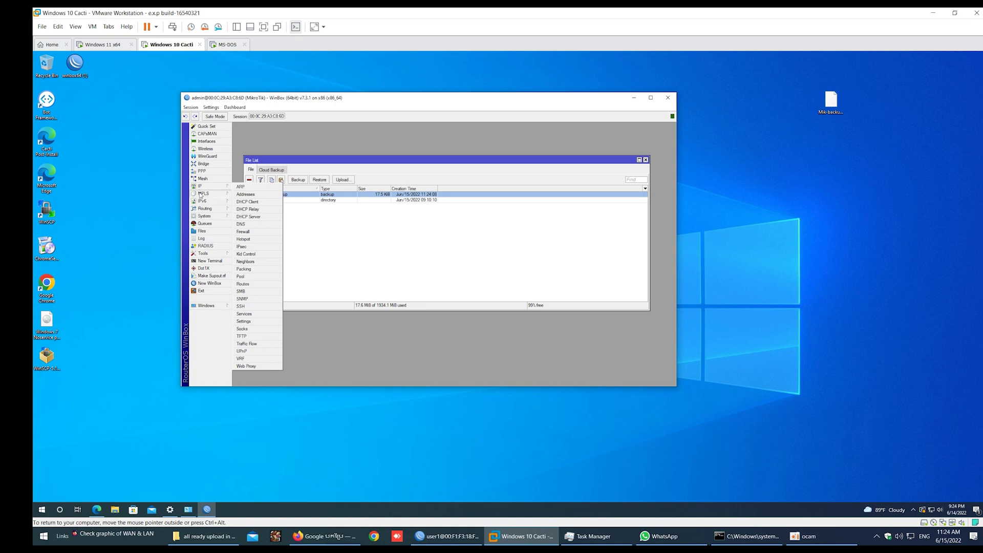
Step: Reset the router's configuration via System > Reset Configuration and confirm the reboot
click(205, 218)
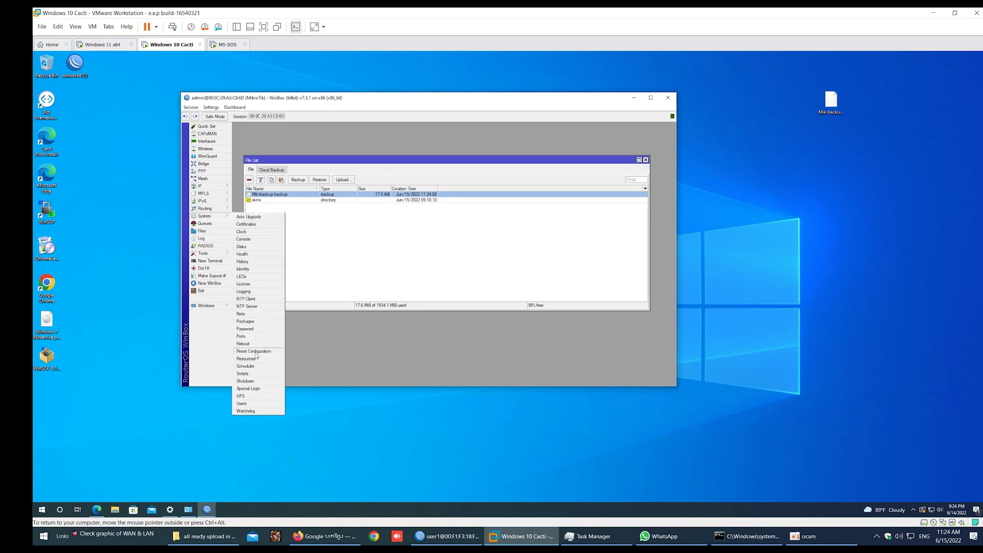
click(255, 353)
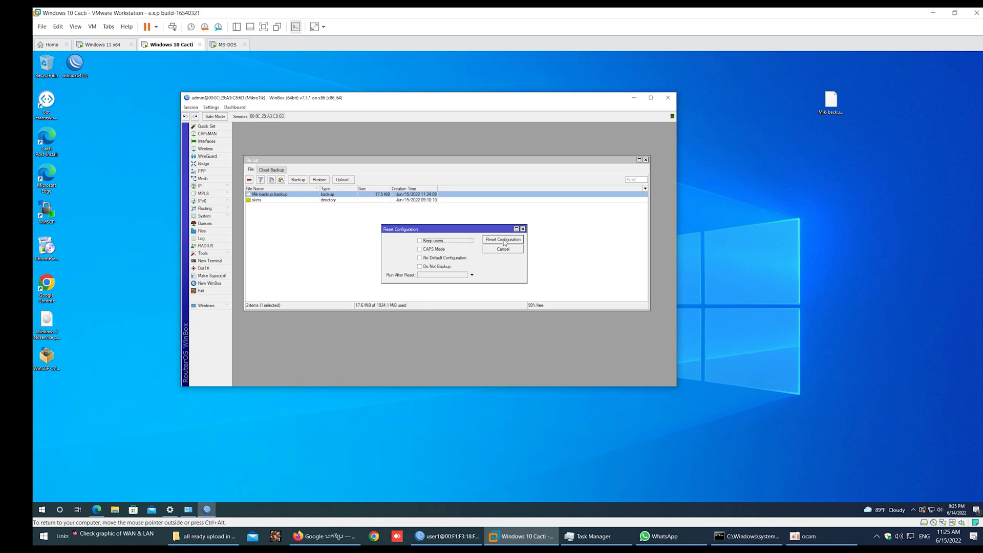
click(505, 240)
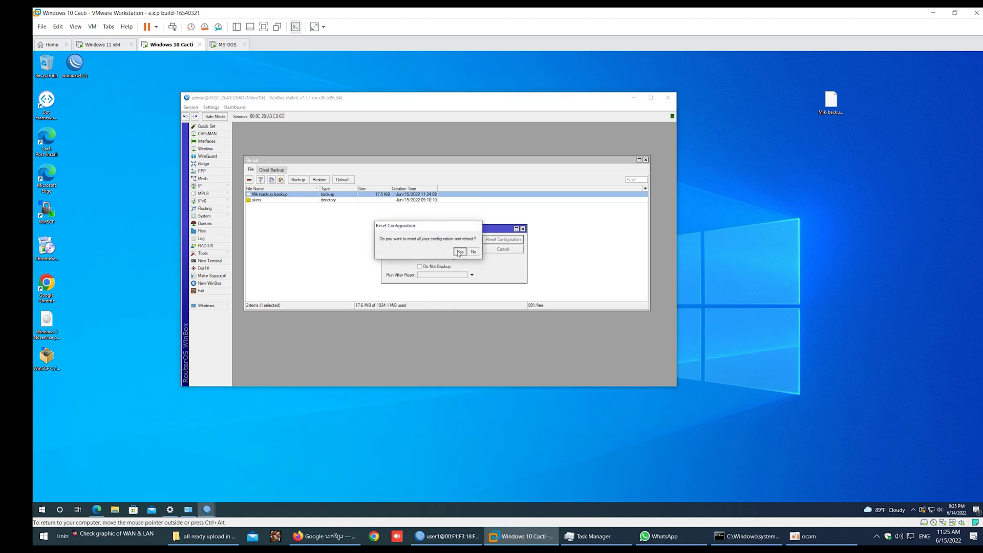
click(460, 252)
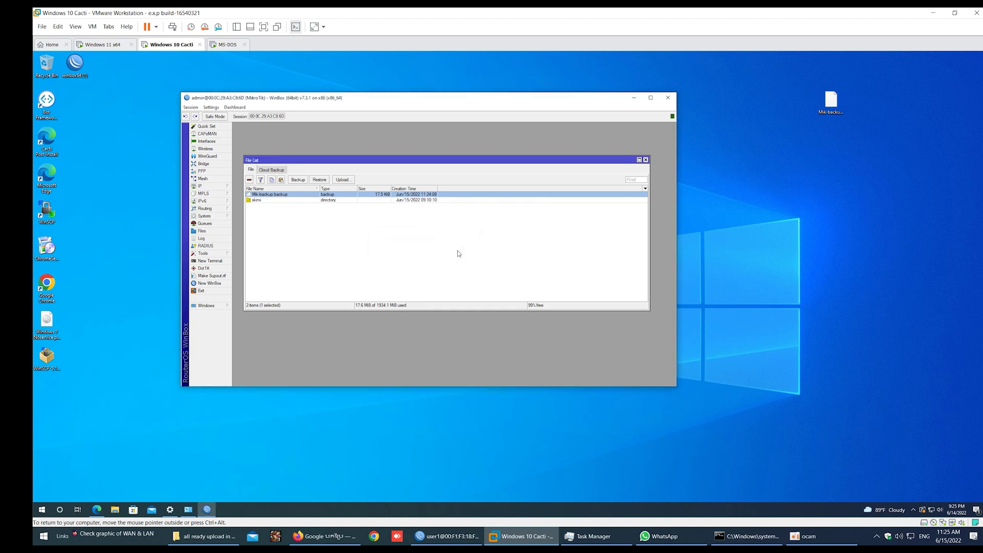
Step: Close the file list, check the rebooting router console, and centre the WinBox login window
click(645, 159)
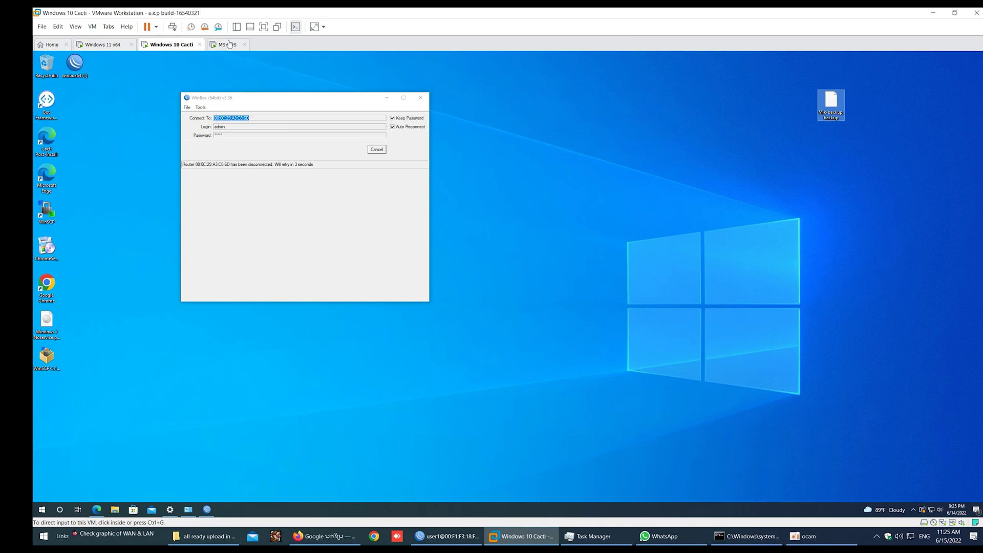
click(226, 45)
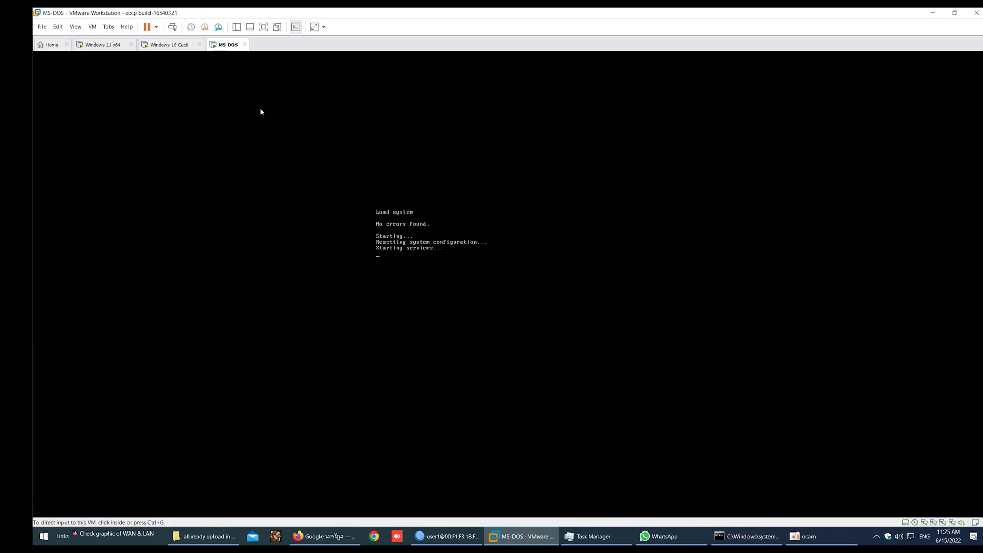
click(168, 45)
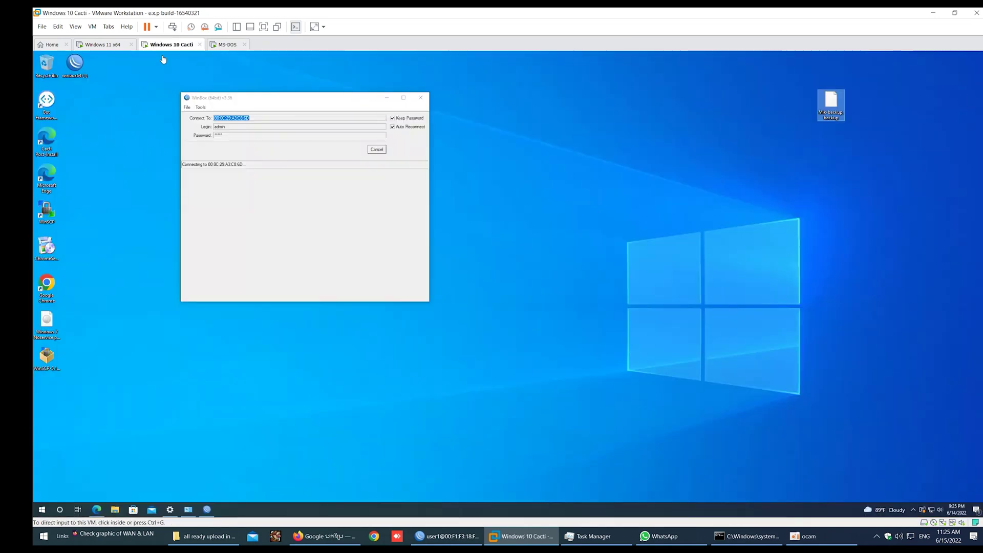
drag(276, 101, 493, 172)
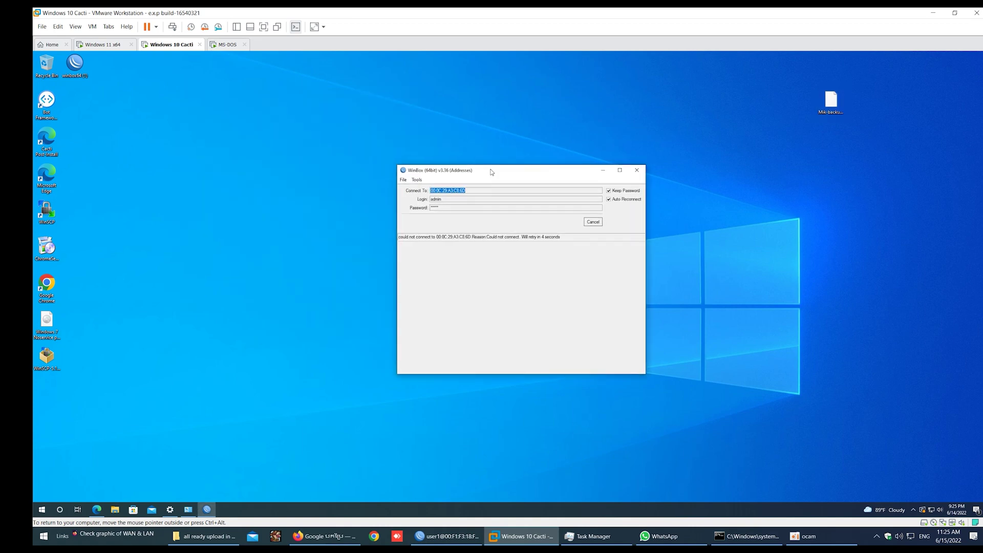
Step: Retry connecting to the rebooted router, which fails with a secure-connection error
right_click(252, 199)
key(Escape)
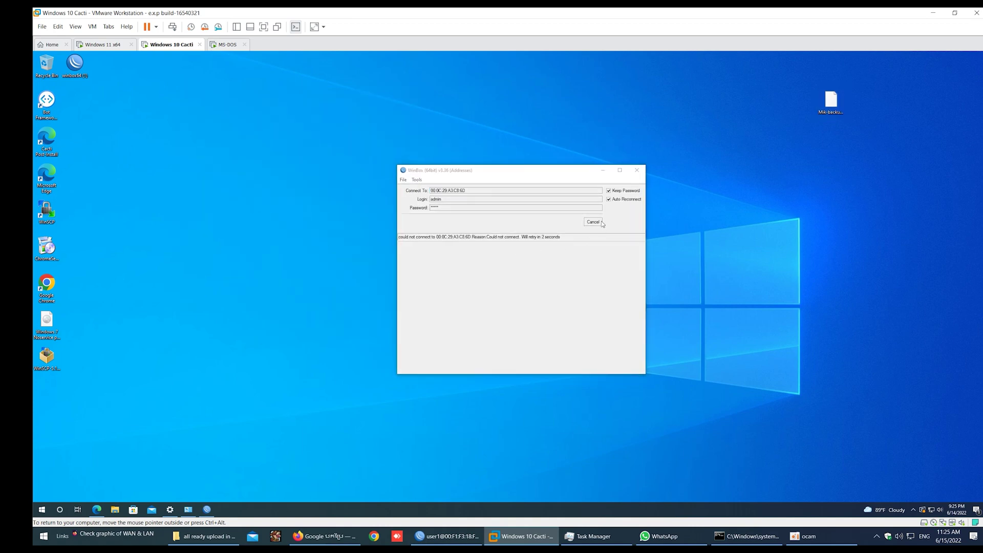
right_click(197, 143)
key(Escape)
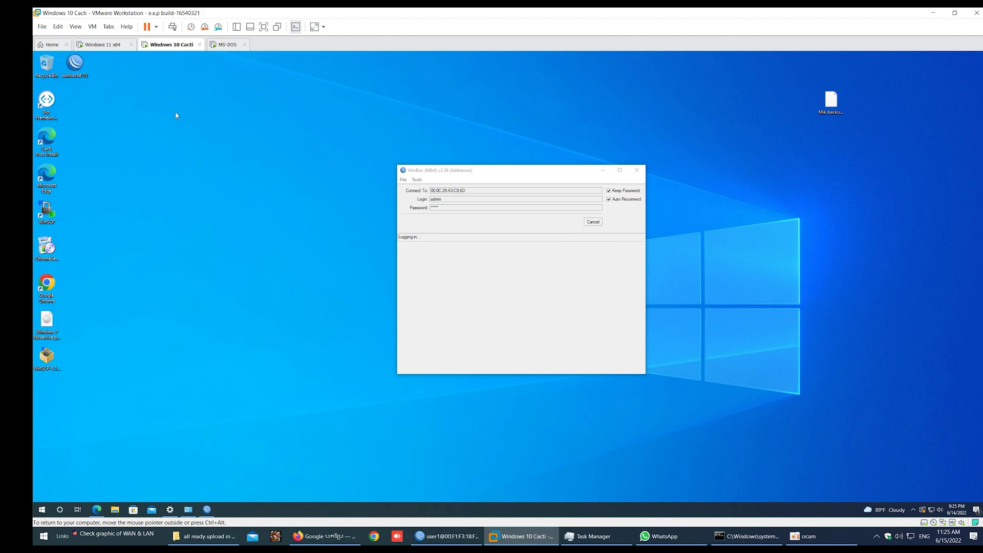
click(588, 236)
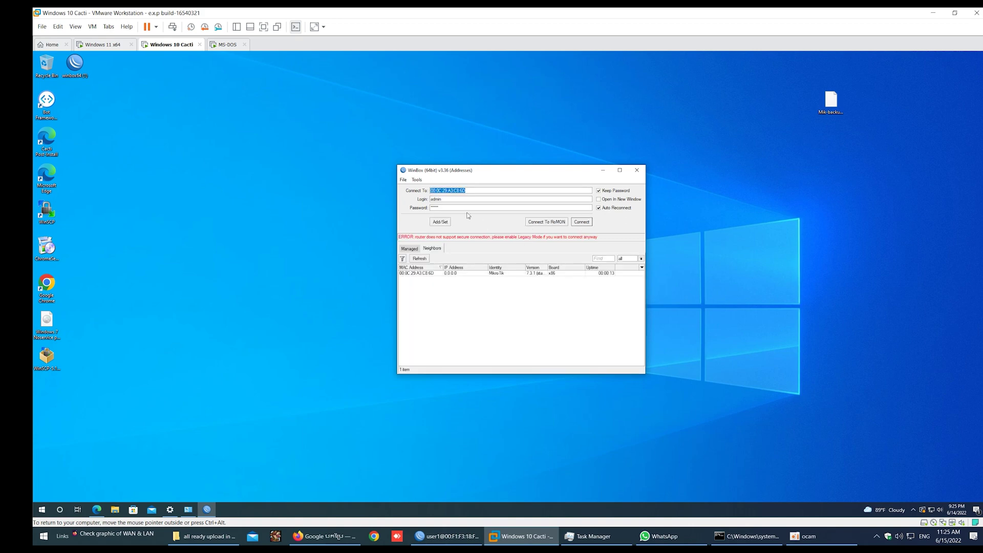
Step: Log in to the reset router from Neighbors with a blank password
click(457, 207)
drag(446, 208, 348, 208)
key(BackSpace)
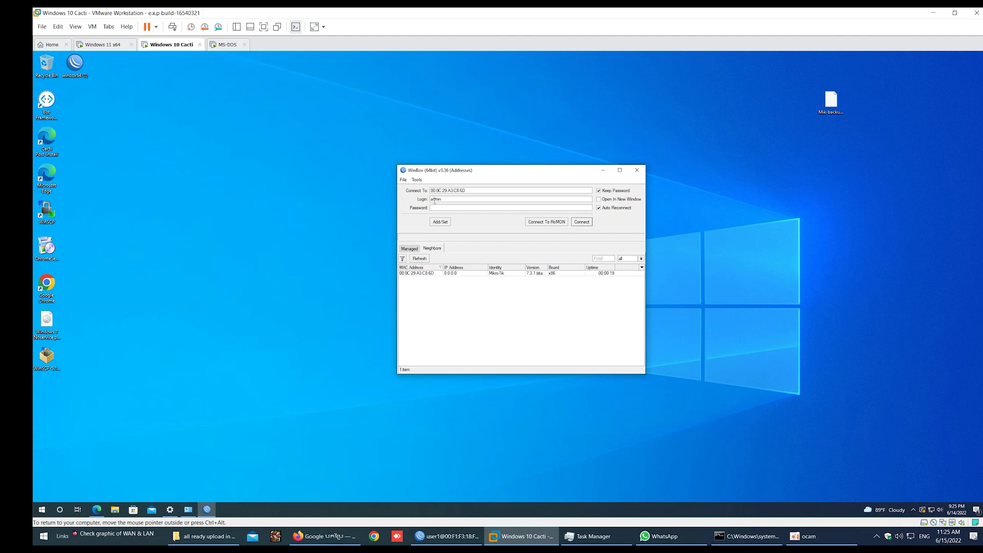
click(426, 274)
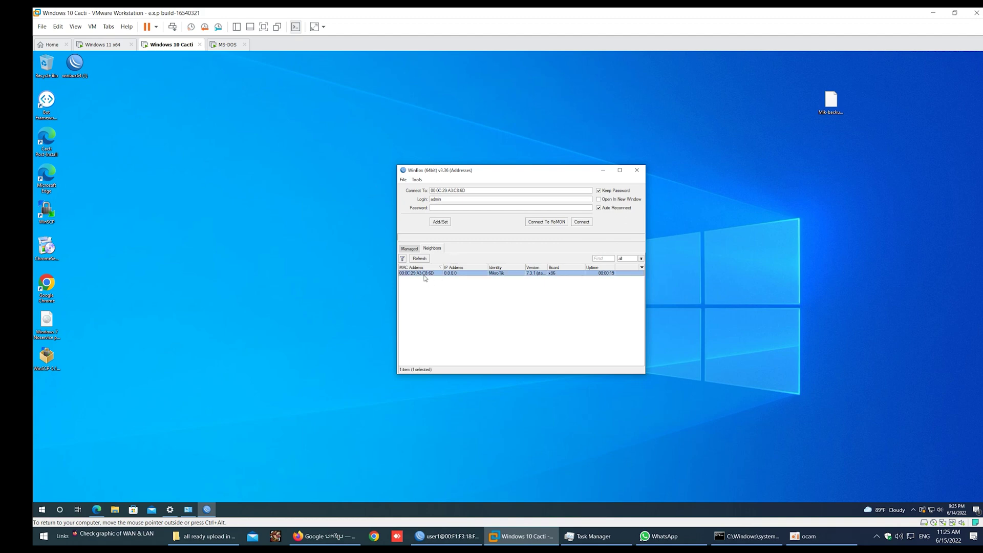
click(581, 222)
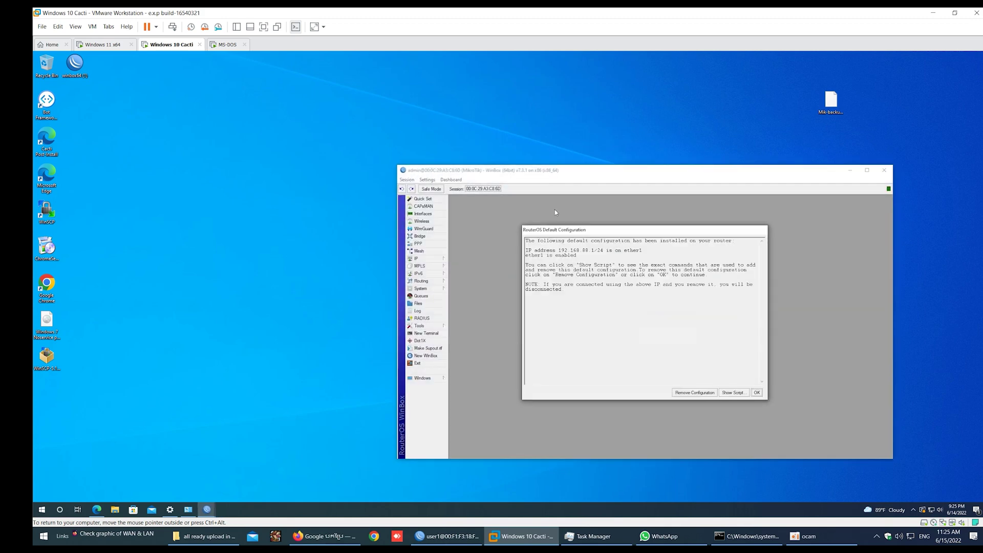
Step: Remove the router's default configuration and reposition the session window
click(695, 392)
drag(538, 169, 304, 60)
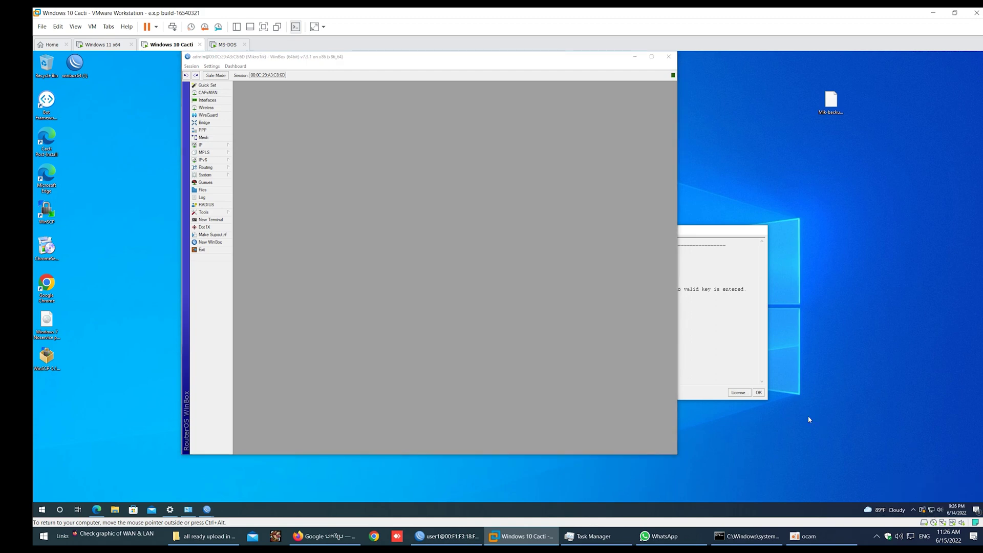
Step: Search 'test speed' in Chrome, which fails with a DNS error, then minimize the browser
double_click(46, 285)
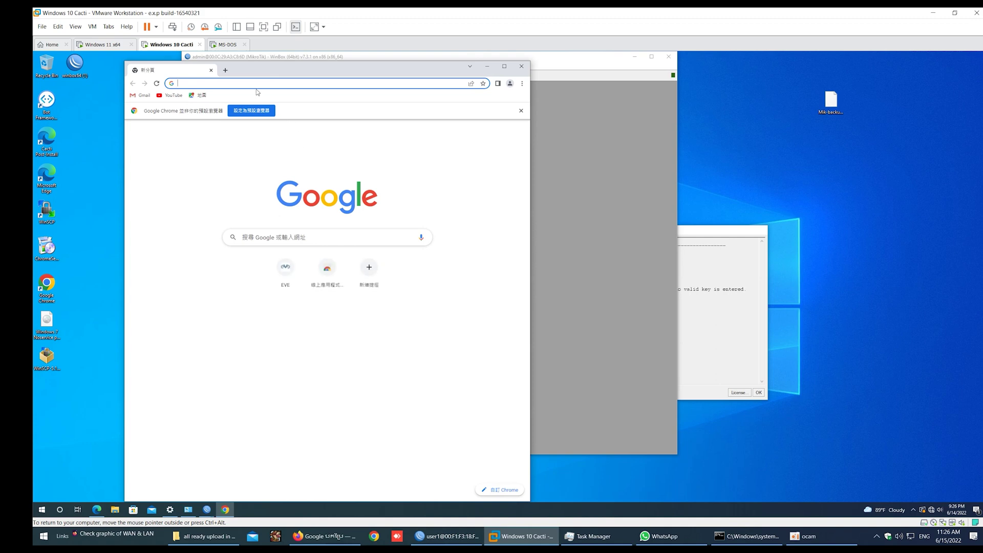
text(t)
key(Return)
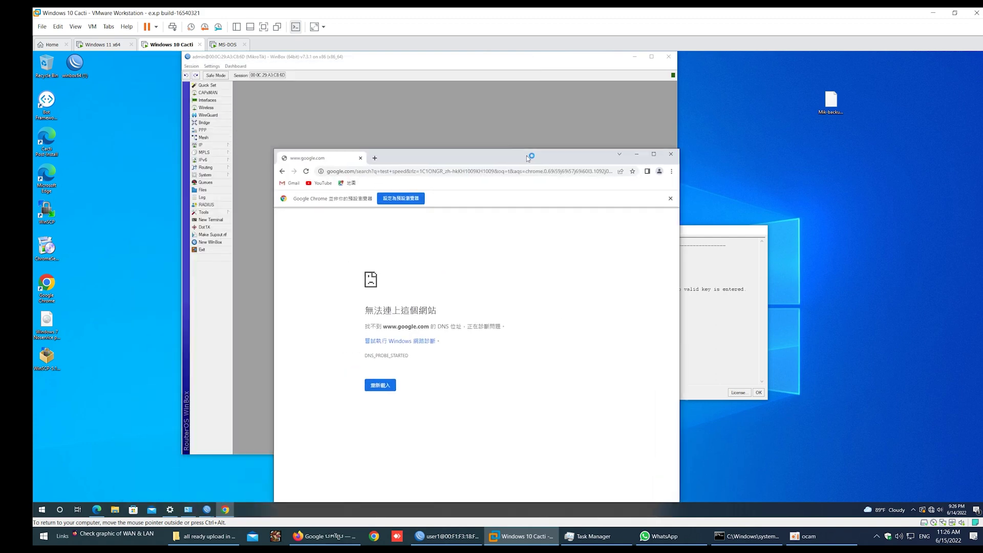
drag(394, 67, 693, 175)
click(786, 174)
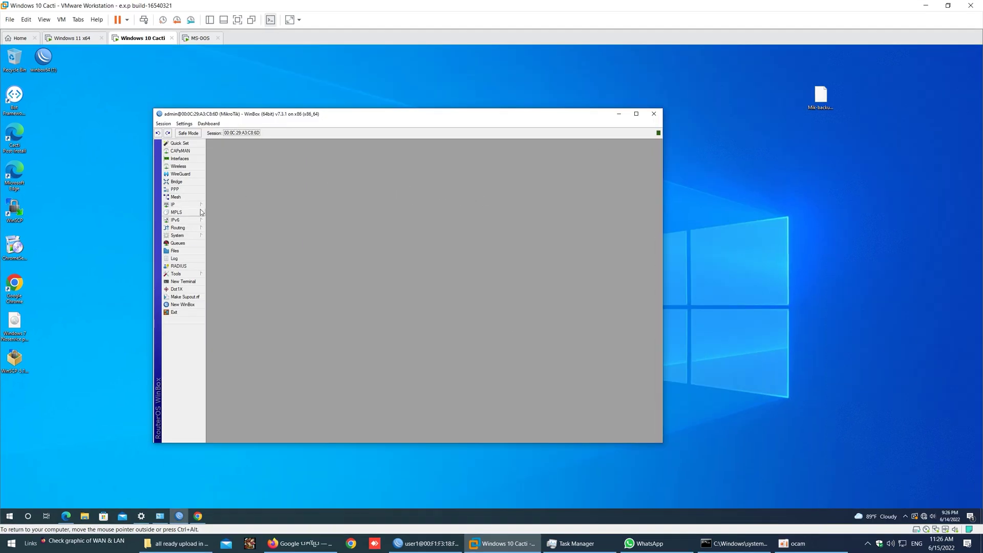
Step: Relaunch WinBox after refreshing the desktop and connect to the reset router
click(653, 114)
right_click(182, 176)
click(199, 182)
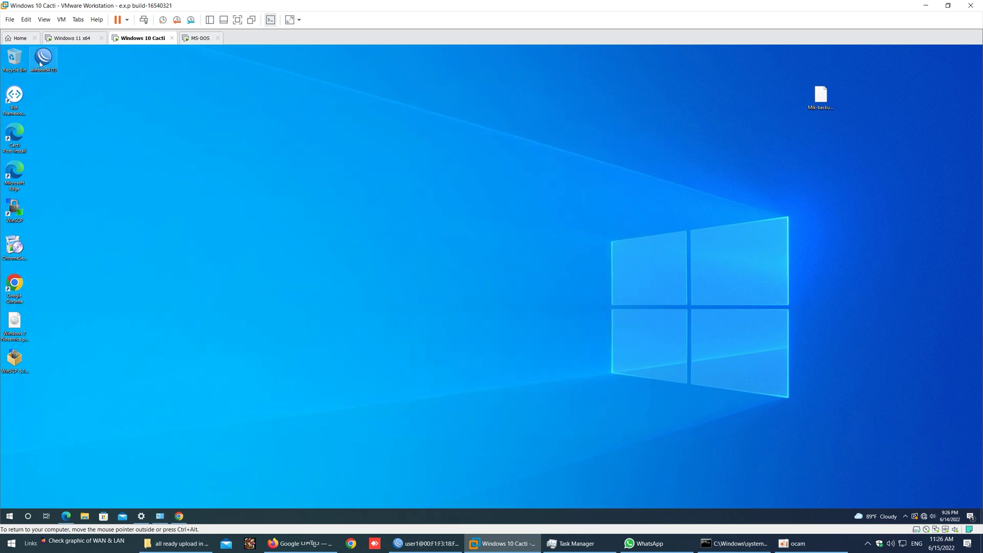
double_click(44, 58)
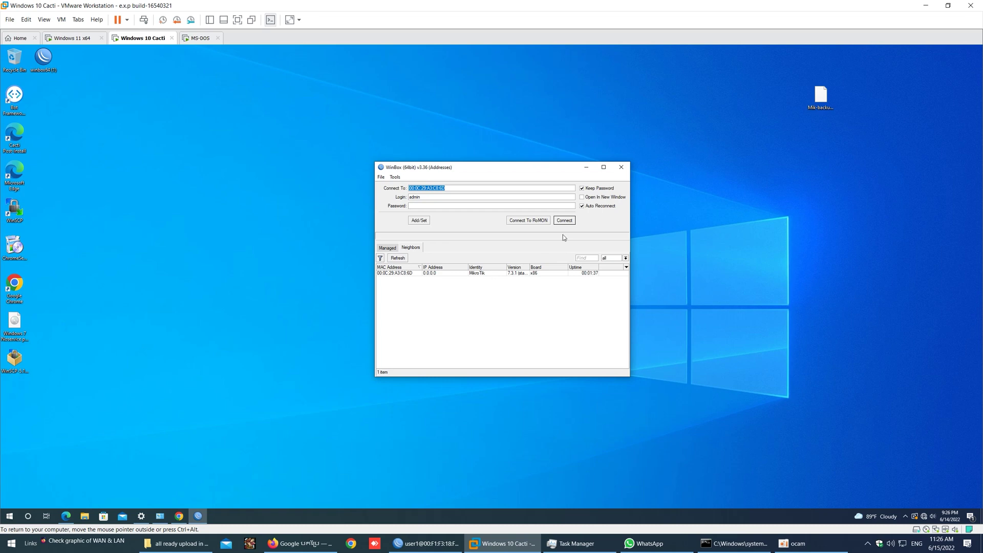
click(564, 221)
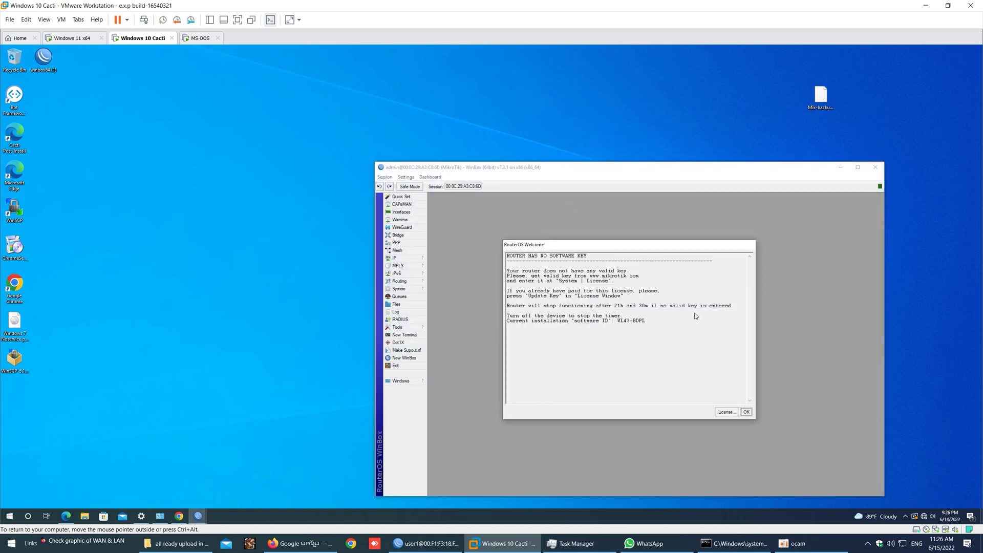
Step: Dismiss the licence notice and the password-change prompt, keeping the default password
click(746, 413)
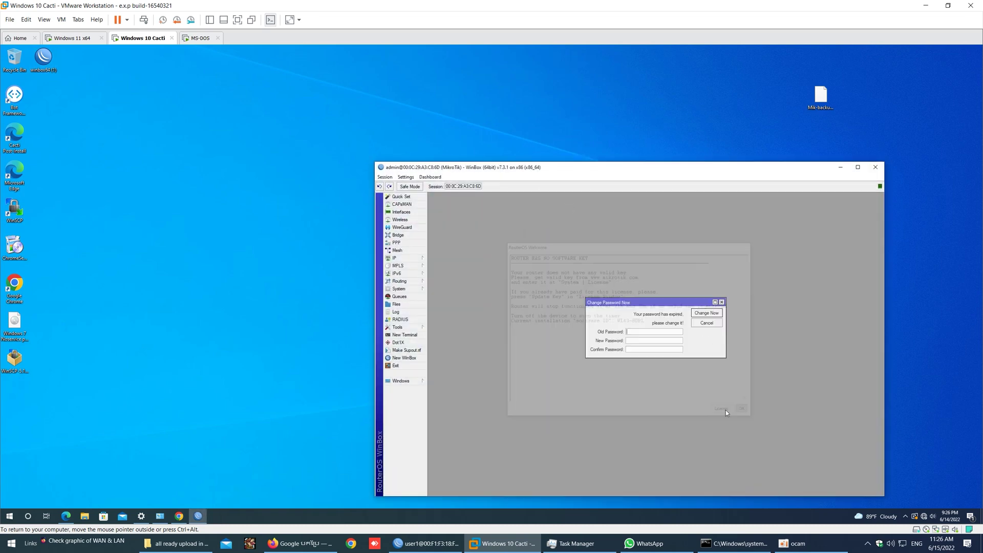
click(707, 323)
mouse_move(596, 167)
mouse_down()
mouse_move(470, 90)
mouse_move(230, 85)
mouse_up()
click(162, 207)
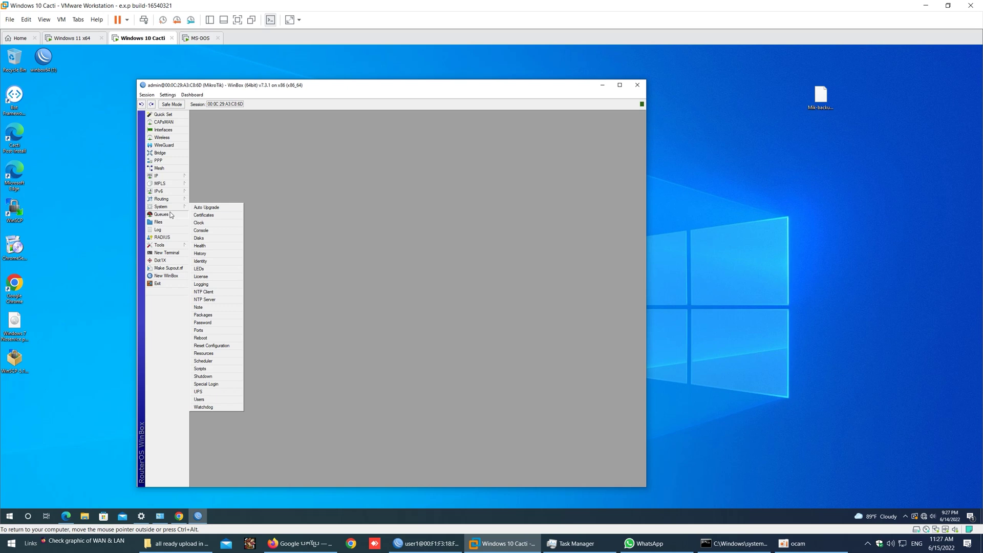
Step: Restore the router from Mik-backup.backup in Files and confirm the reboot
click(160, 222)
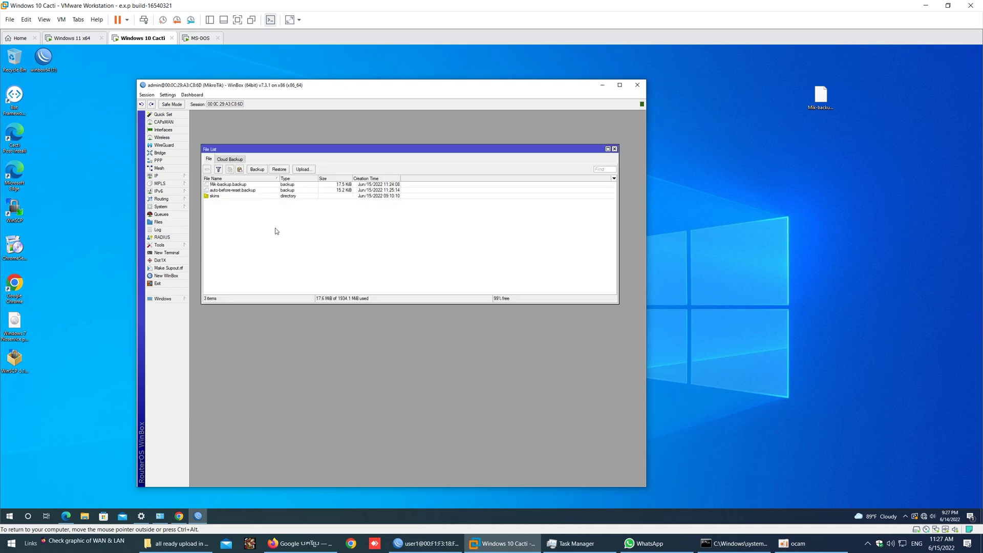
click(232, 190)
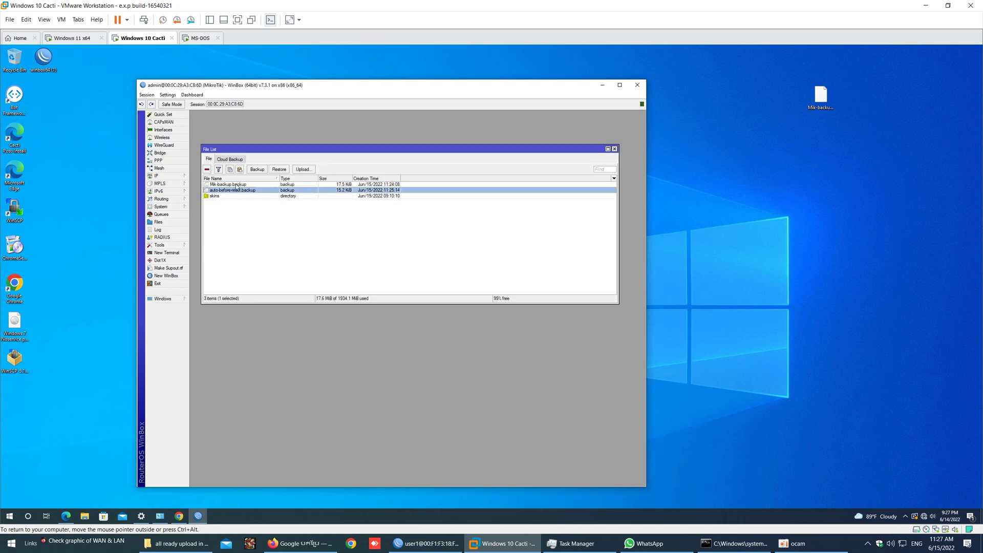
click(237, 185)
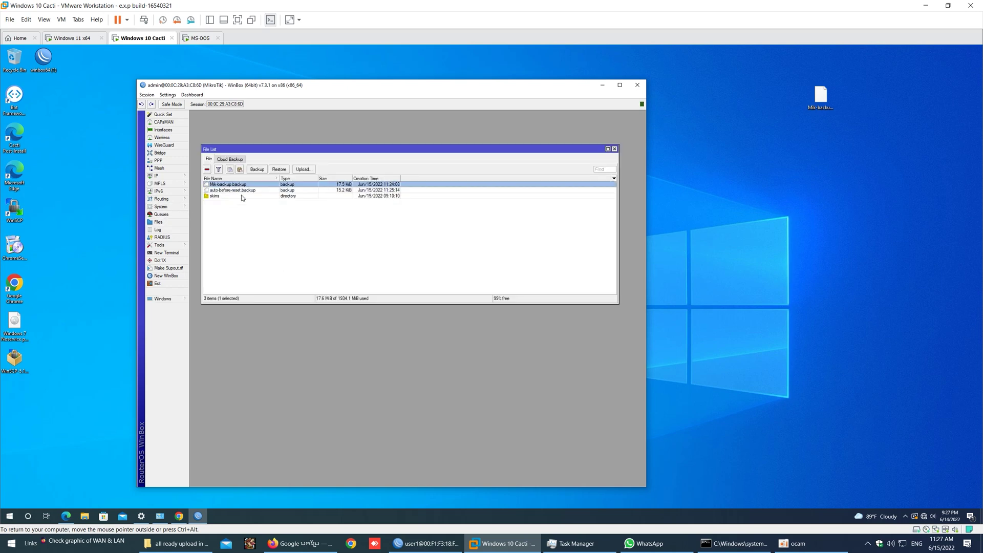
click(279, 169)
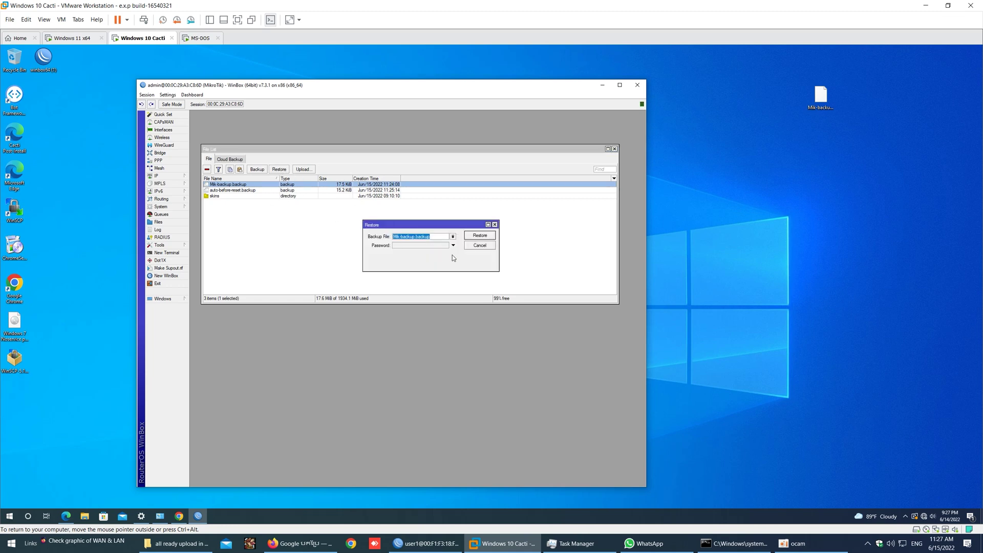
click(485, 237)
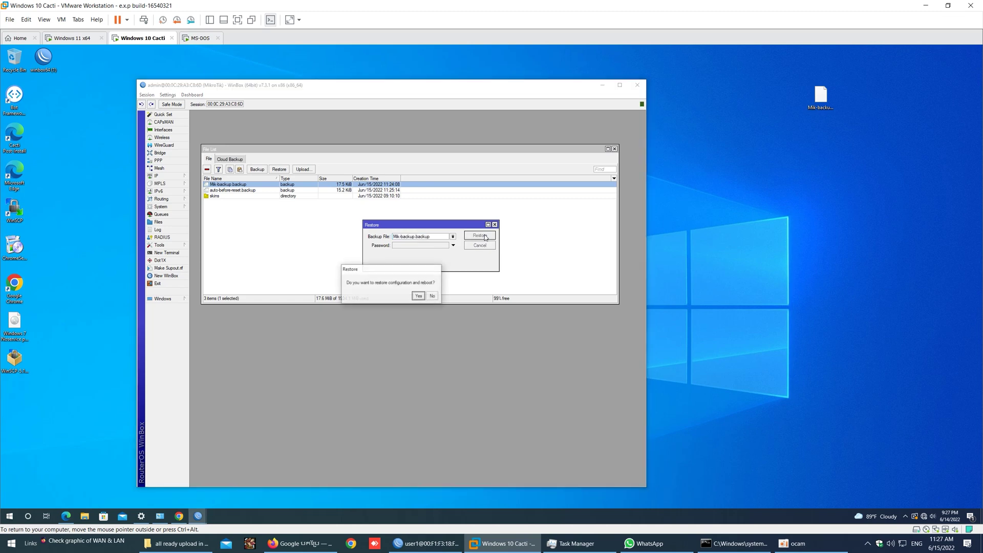
click(419, 297)
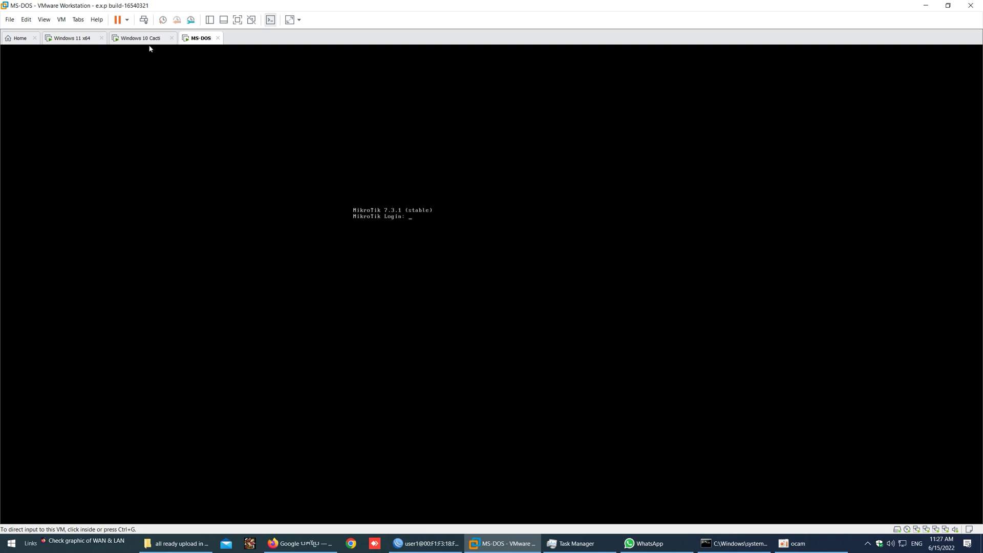
Step: Return to the Windows 10 Cacti VM, centre the login window and refresh the desktop
click(141, 37)
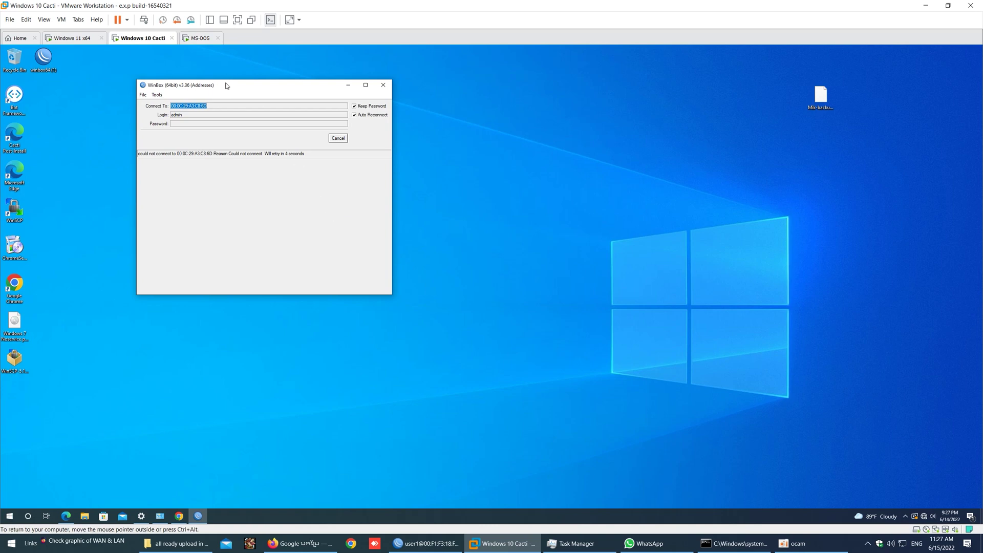
drag(227, 85, 420, 160)
right_click(234, 198)
click(254, 222)
right_click(163, 197)
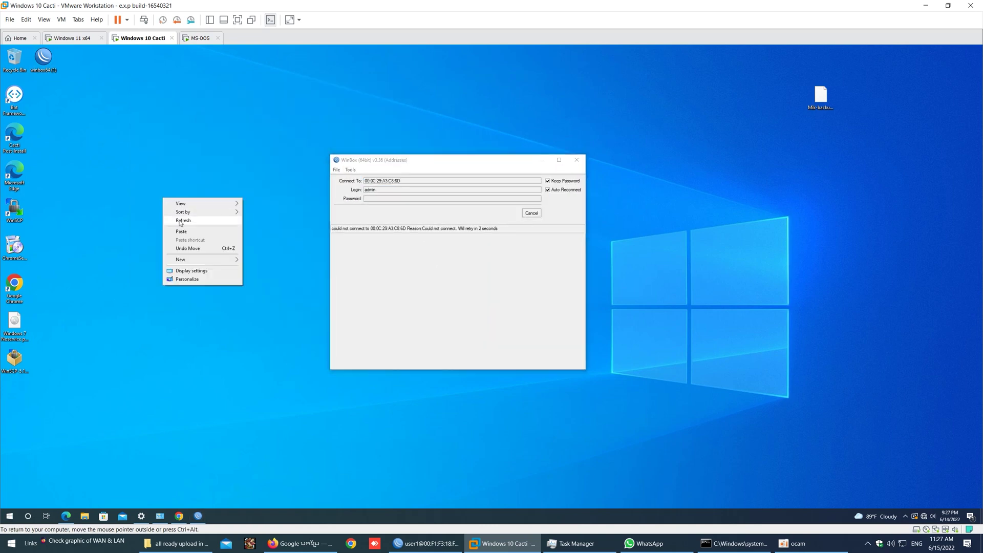
click(180, 223)
right_click(147, 203)
click(169, 220)
right_click(147, 193)
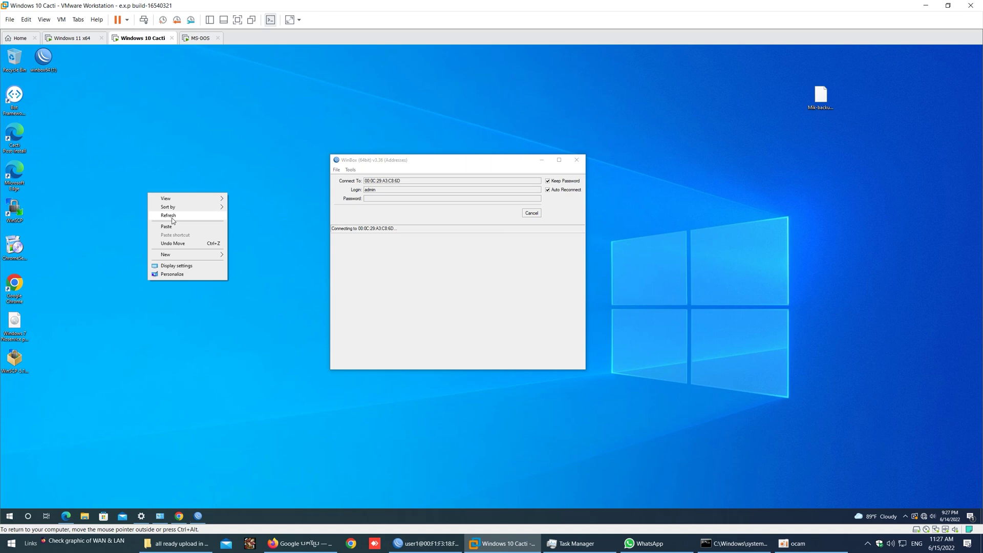
click(173, 217)
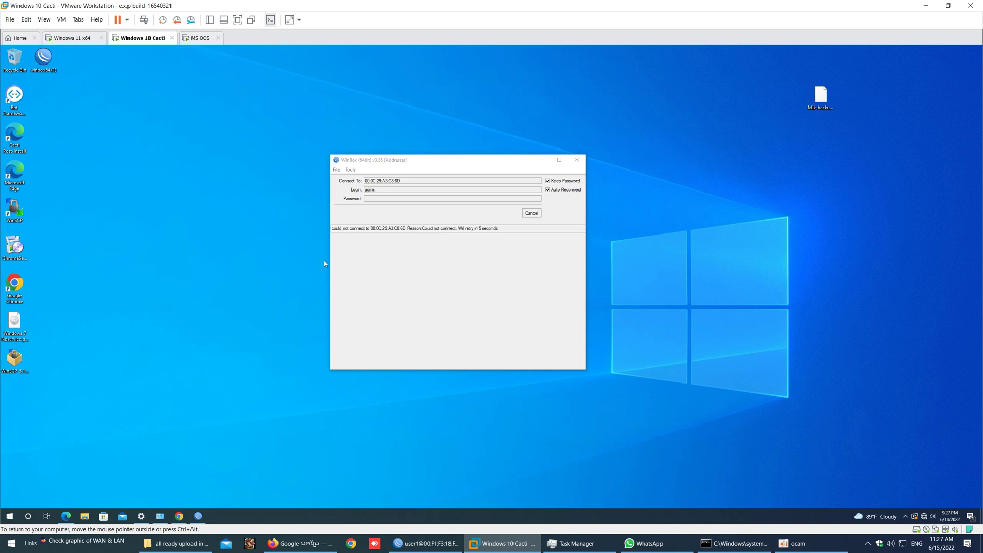
Step: Cancel the retrying connection and log in to the restored router at 192.168.2.1 with its password
click(407, 199)
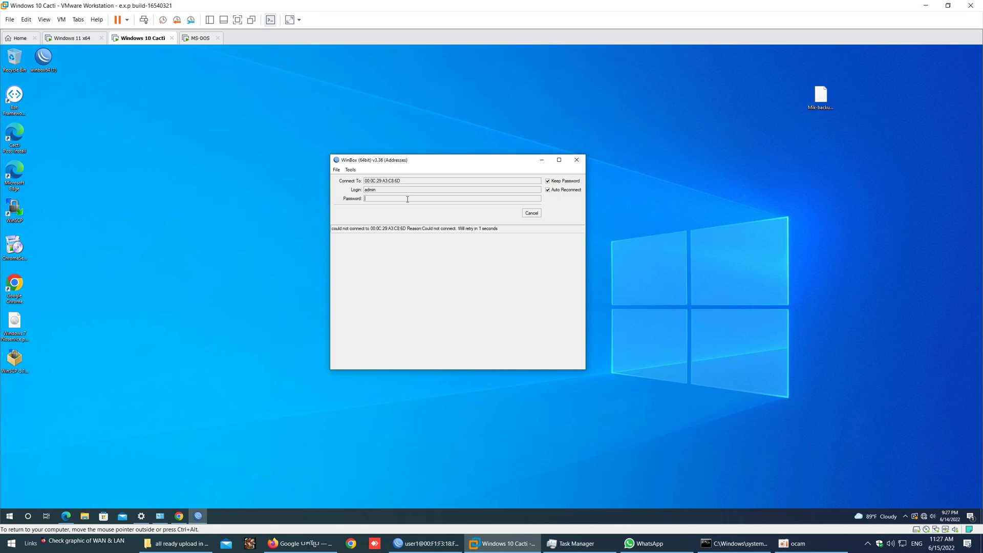
key(Escape)
text(a)
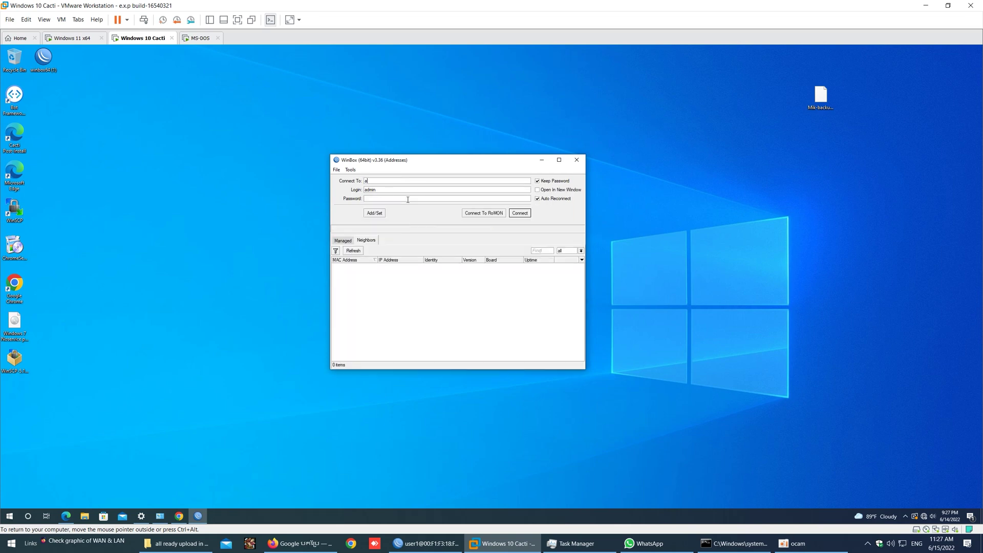
click(365, 266)
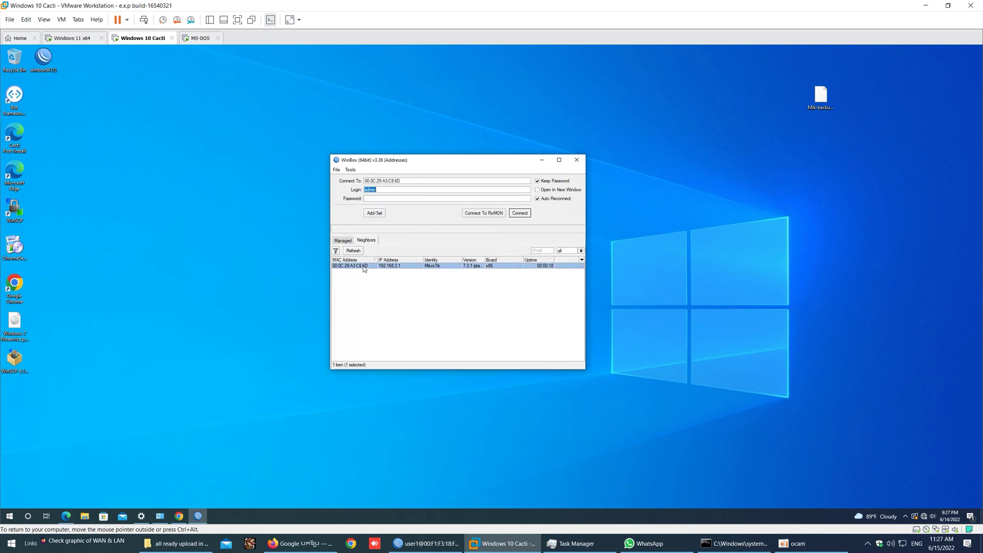
click(387, 201)
click(519, 213)
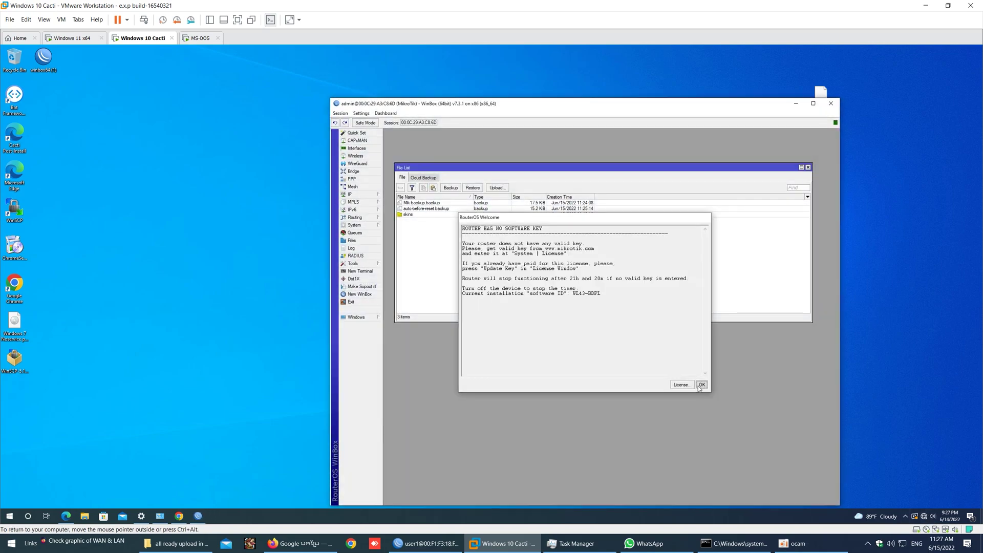
Step: Dismiss the licence notice and show IP > Addresses listing 192.168.2.1/24, 192.168.3.1/24 and 192.168.209.139/24
click(702, 384)
mouse_move(591, 104)
mouse_down()
mouse_move(296, 67)
mouse_move(323, 63)
mouse_up()
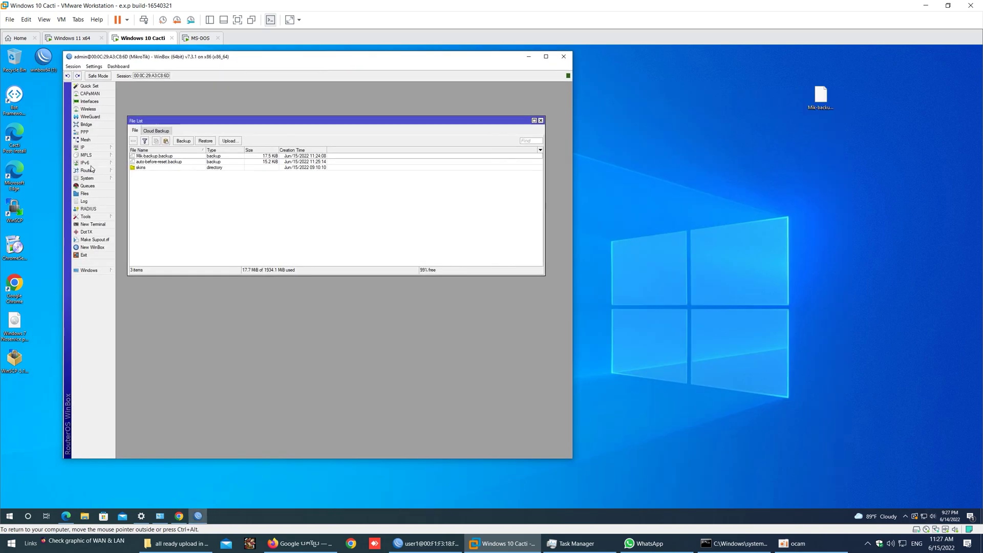
click(84, 147)
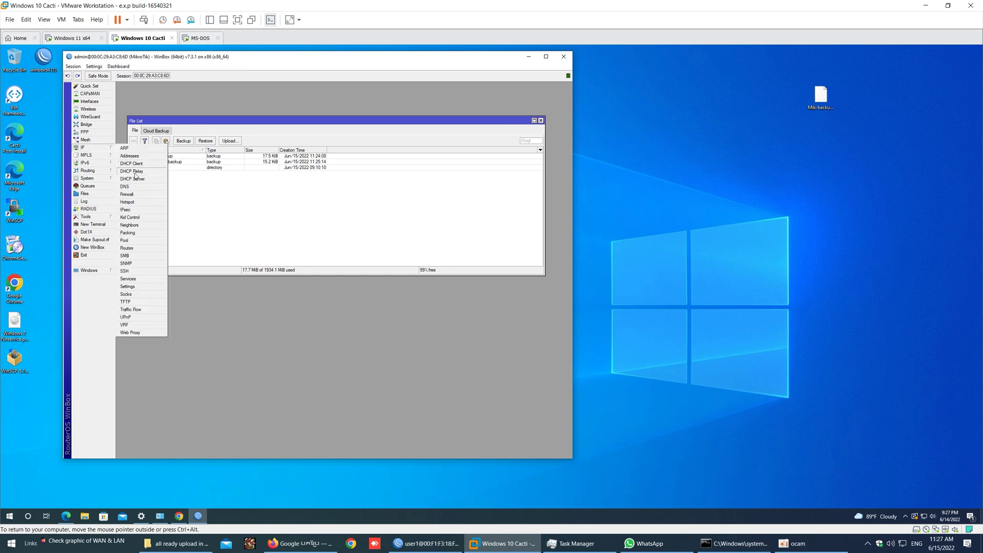
click(134, 161)
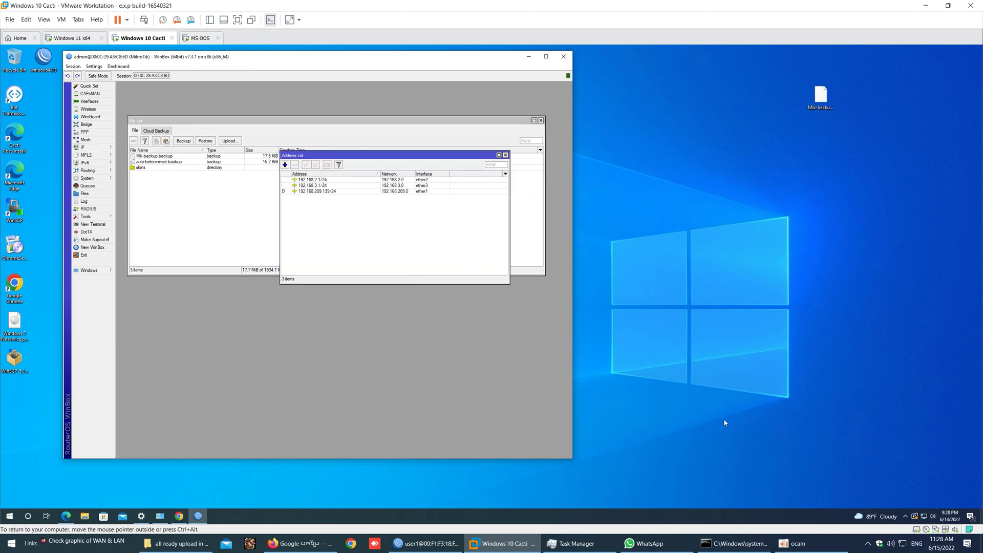
Step: Reload the 'test speed' search in Chrome to confirm internet works, then close the browser
click(794, 436)
click(179, 516)
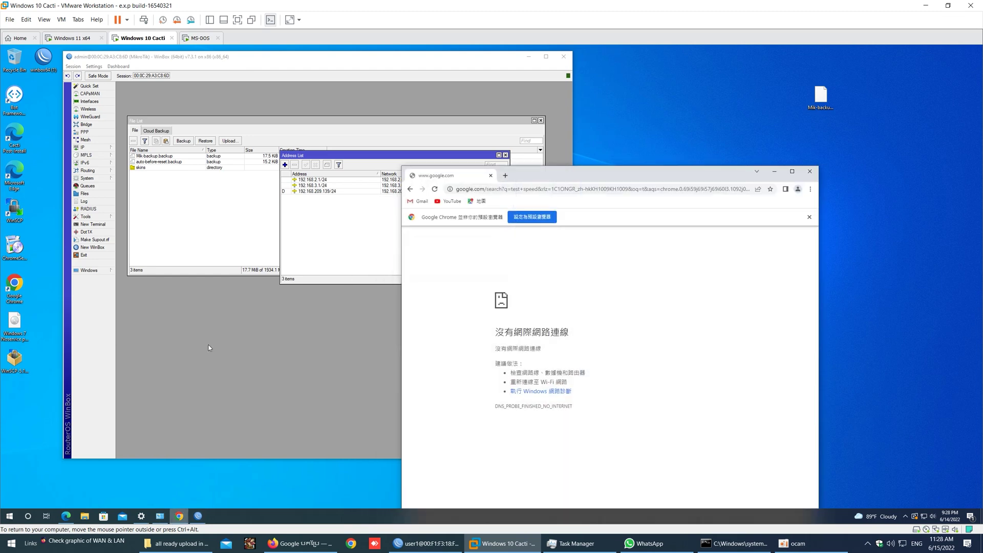
click(434, 189)
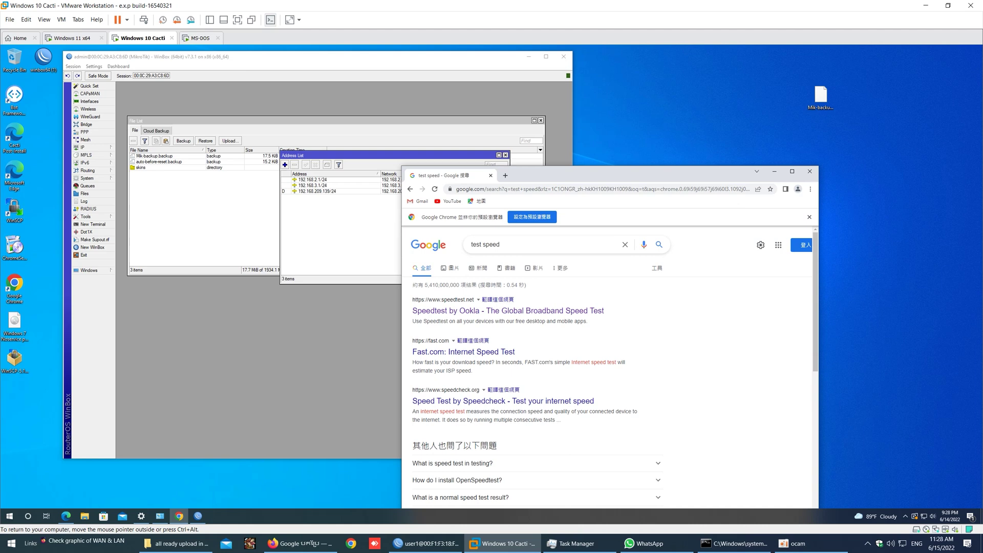
drag(799, 171, 657, 172)
click(667, 173)
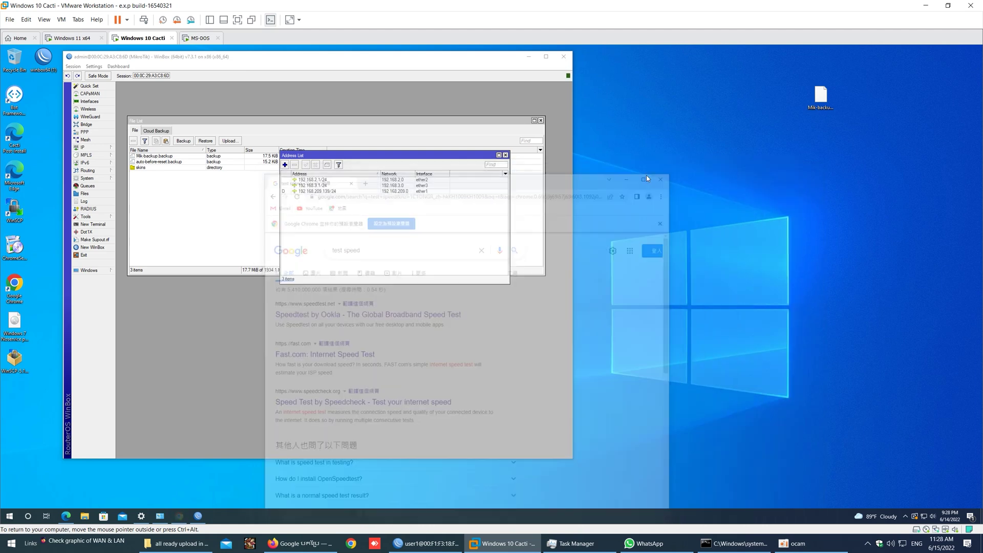
drag(409, 57, 562, 72)
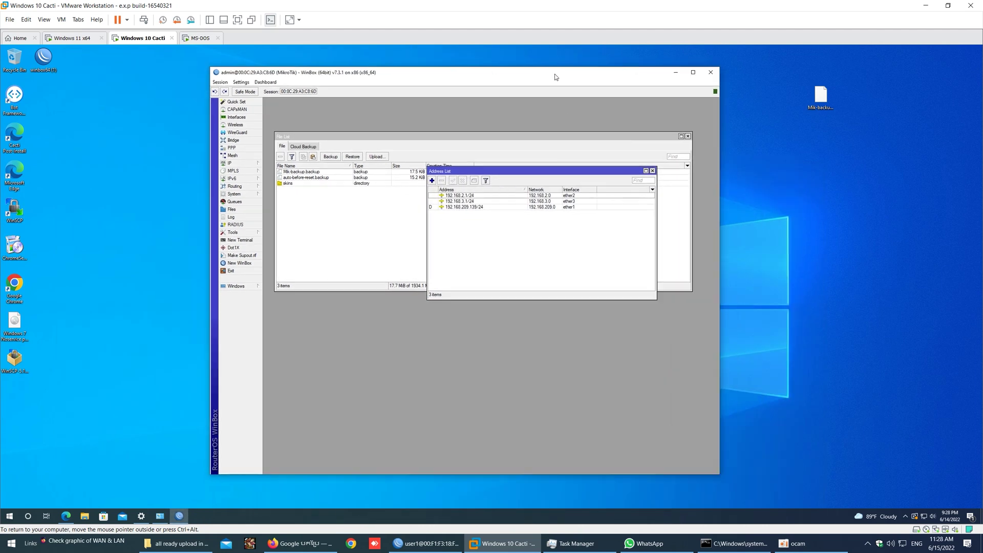
drag(538, 171, 401, 198)
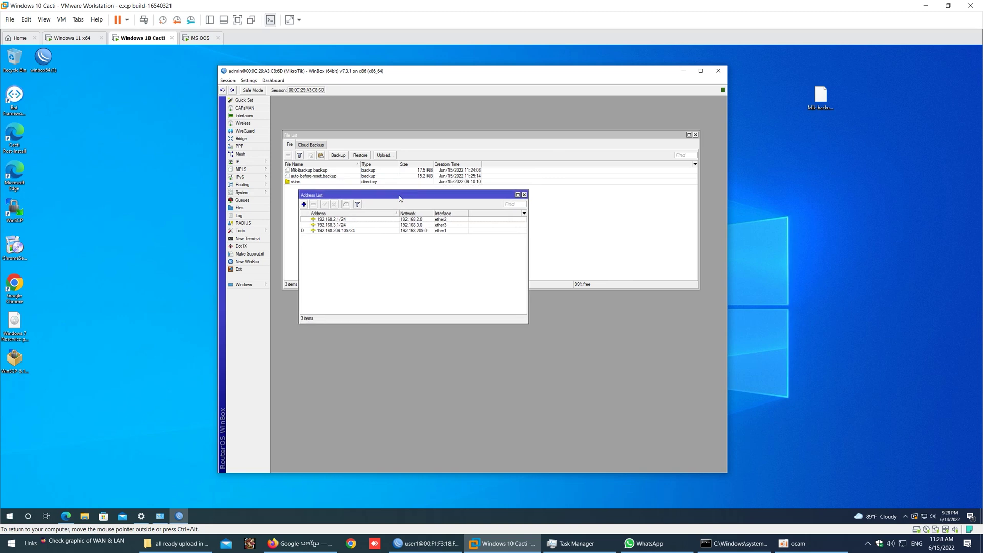